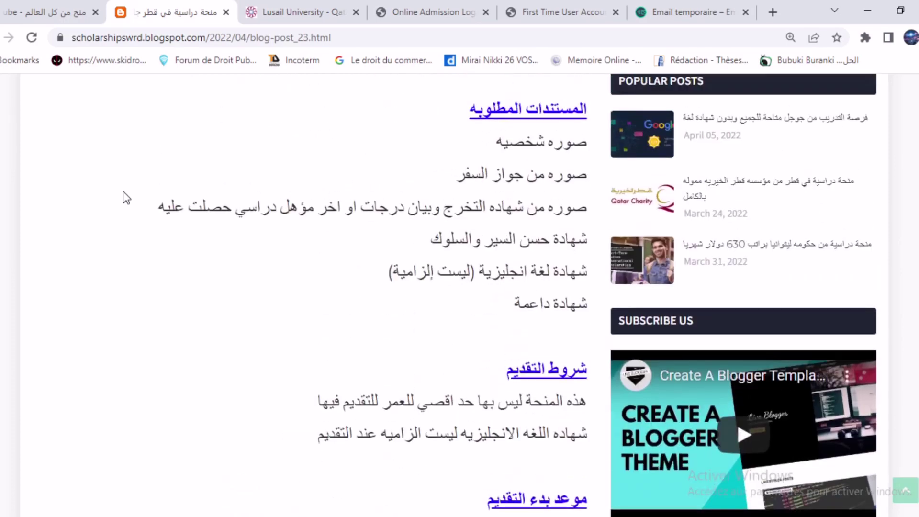
Review the Qatar scholarship post for its required documents, application conditions, deadline and official links.
{"action": "scroll", "coordinate": [122, 192], "scroll_direction": "down", "scroll_amount": 9}
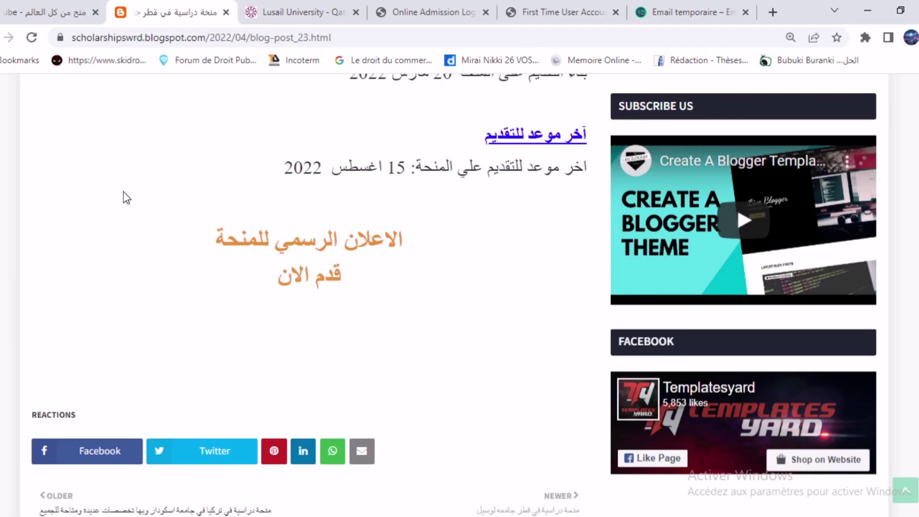
{"action": "scroll", "coordinate": [122, 198], "scroll_direction": "up", "scroll_amount": 5}
{"action": "scroll", "coordinate": [123, 193], "scroll_direction": "down", "scroll_amount": 7}
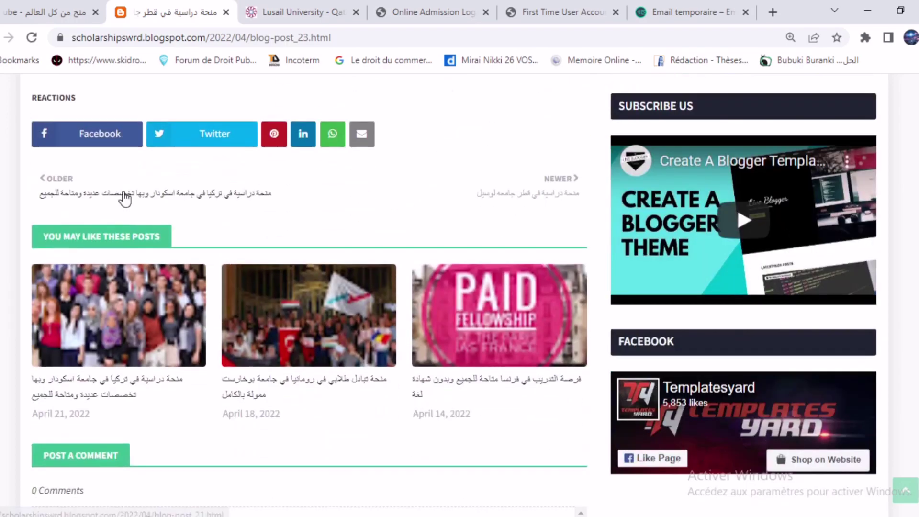
{"action": "scroll", "coordinate": [124, 197], "scroll_direction": "up", "scroll_amount": 18}
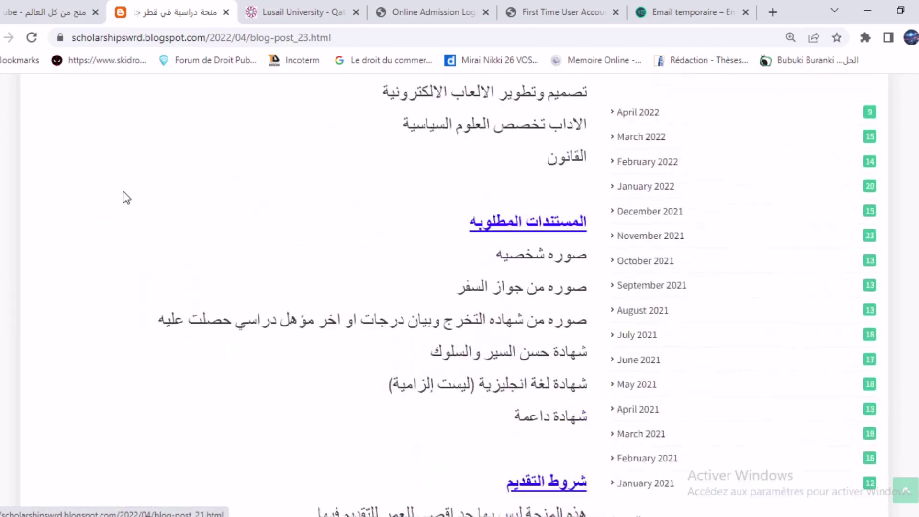
{"action": "scroll", "coordinate": [124, 197], "scroll_direction": "down", "scroll_amount": 11}
{"action": "scroll", "coordinate": [123, 197], "scroll_direction": "down", "scroll_amount": 4}
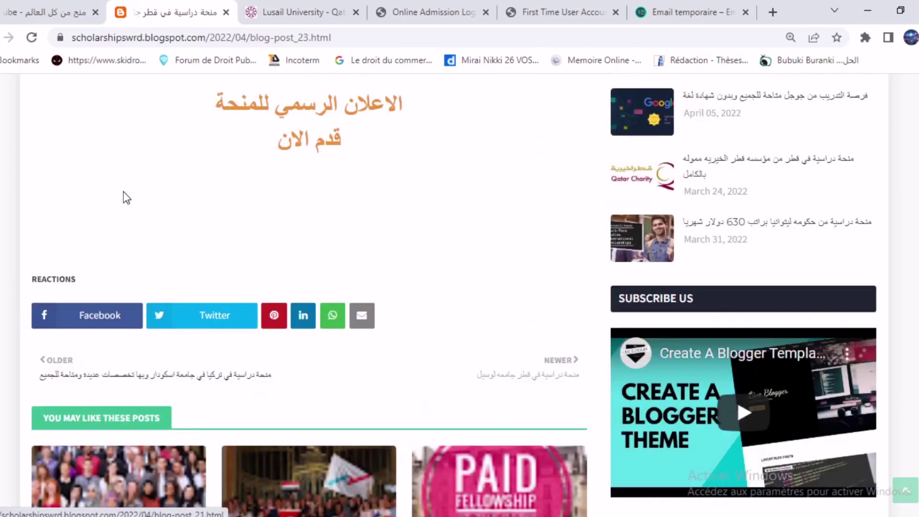
{"action": "scroll", "coordinate": [123, 197], "scroll_direction": "up", "scroll_amount": 2}
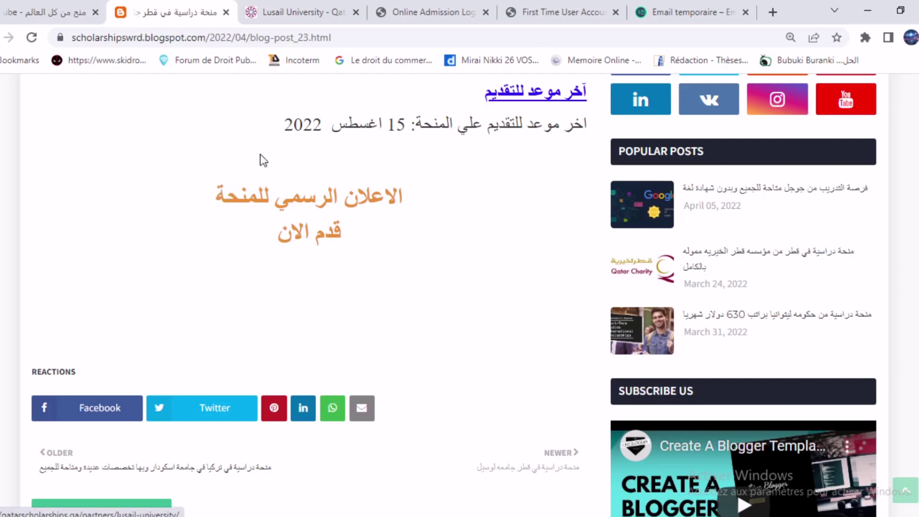
Examine the courses offered and admission contacts on the Qatar Scholarships page for Lusail University.
{"action": "left_click", "coordinate": [302, 14]}
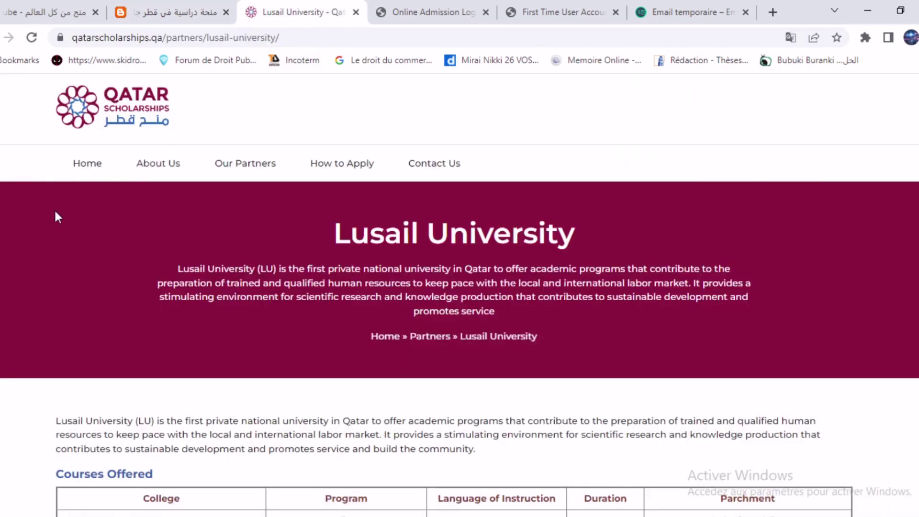
{"action": "scroll", "coordinate": [57, 217], "scroll_direction": "down", "scroll_amount": 9}
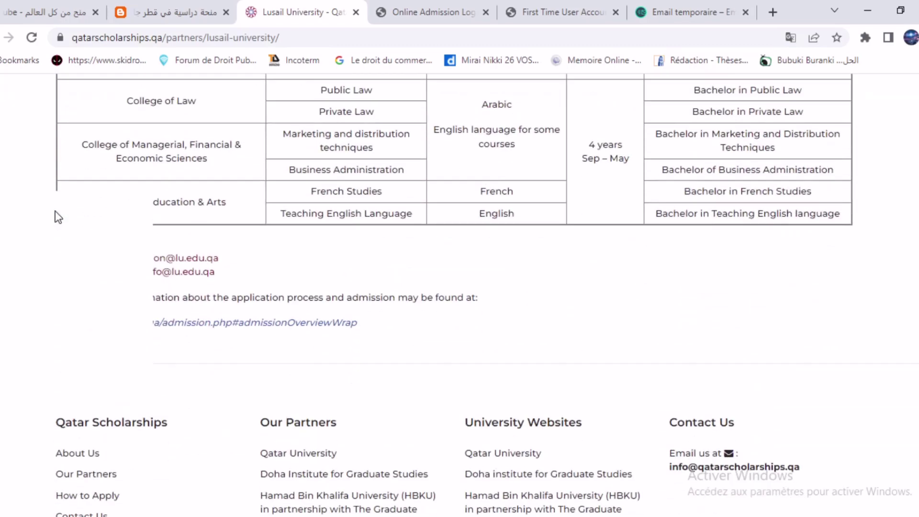
{"action": "scroll", "coordinate": [56, 211], "scroll_direction": "up", "scroll_amount": 6}
{"action": "scroll", "coordinate": [53, 209], "scroll_direction": "down", "scroll_amount": 4}
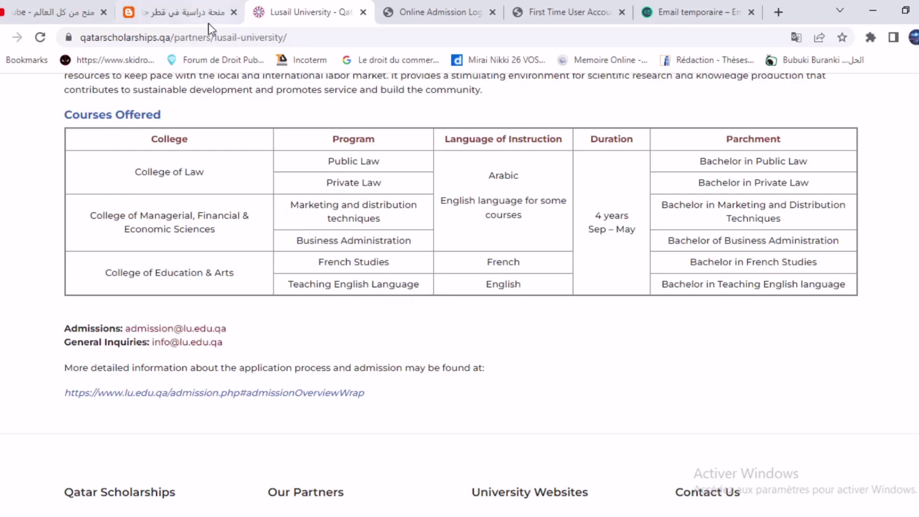
Return to the scholarship post, view the Online Admission Login page, and bring up the First Time User Account Creation form.
{"action": "left_click", "coordinate": [181, 6]}
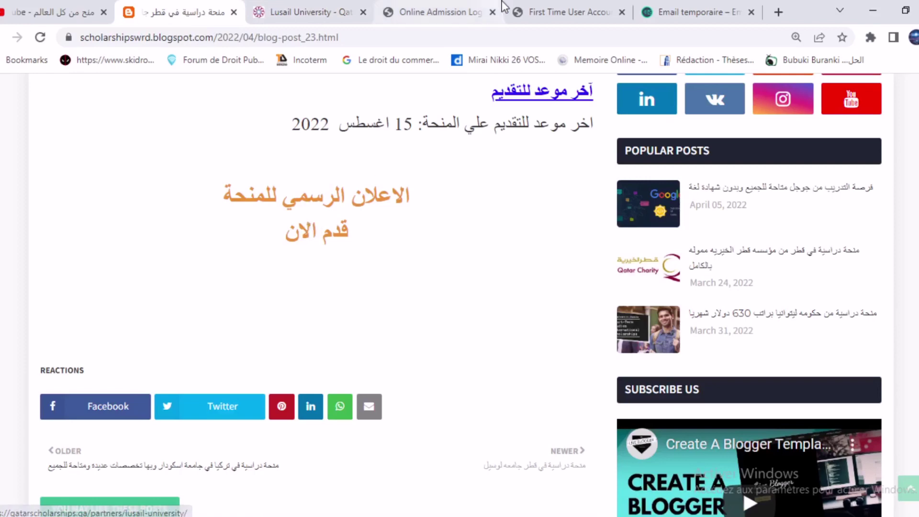
{"action": "left_click", "coordinate": [441, 0]}
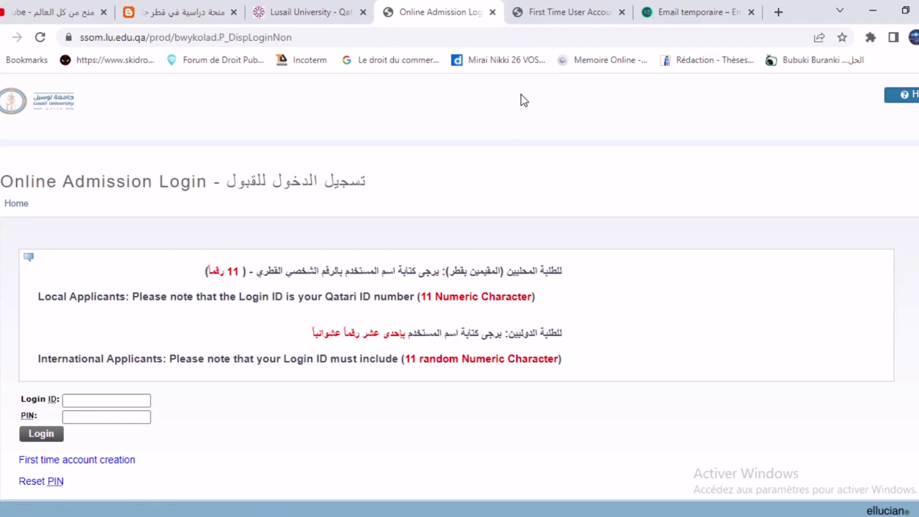
{"action": "left_click", "coordinate": [547, 2]}
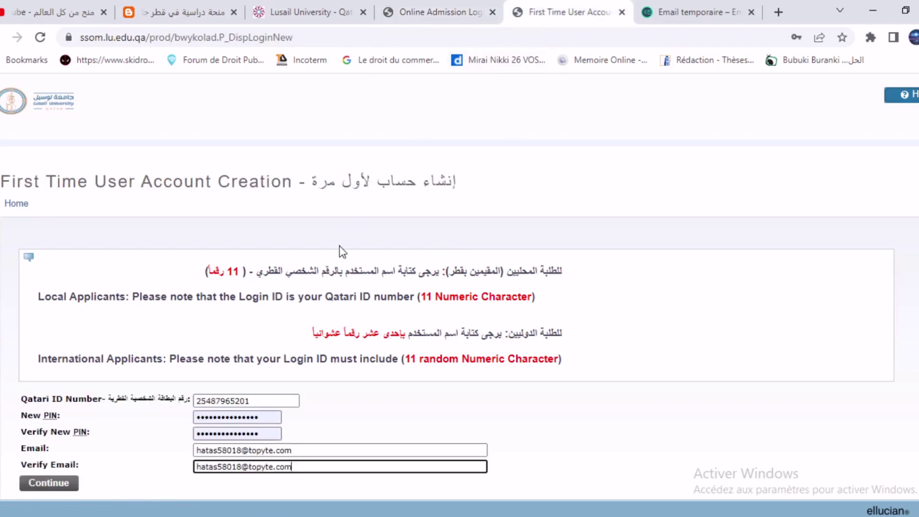
Submit the completed first-time account creation form and decline updating the saved password in the browser.
{"action": "scroll", "coordinate": [340, 246], "scroll_direction": "down", "scroll_amount": 3}
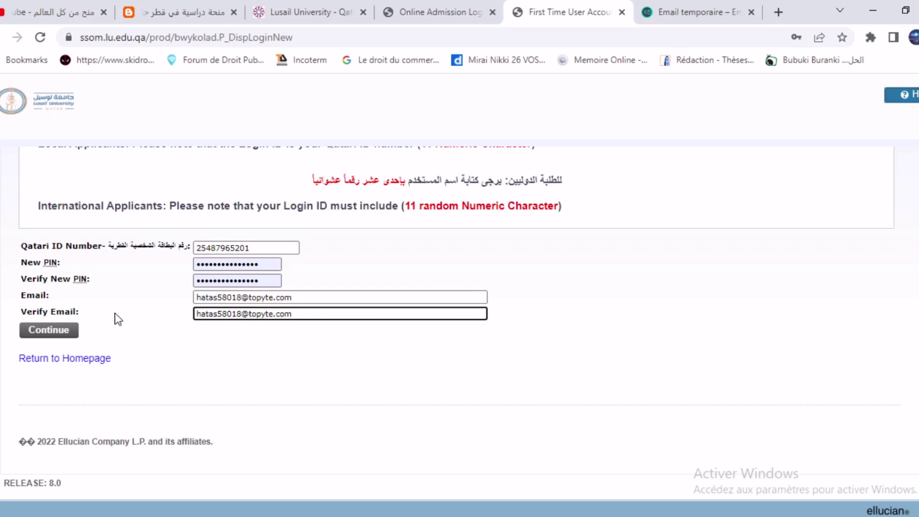
{"action": "left_click", "coordinate": [55, 331]}
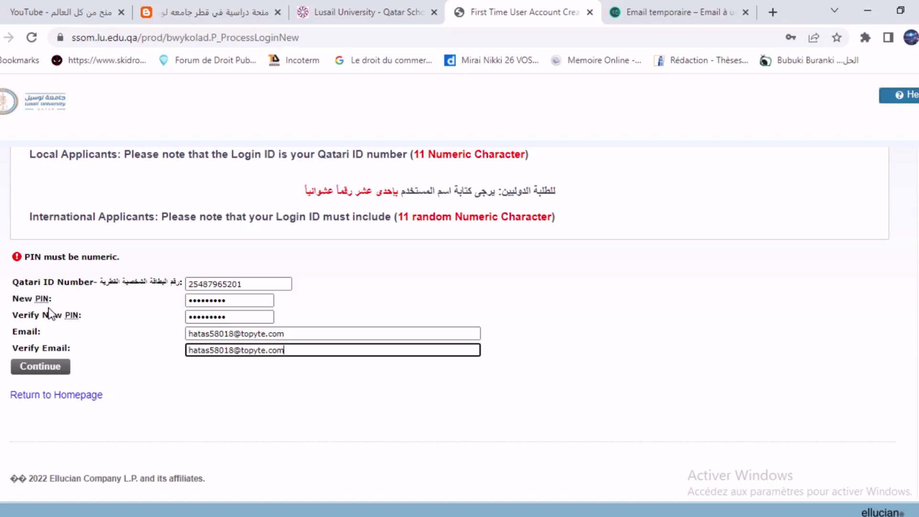
{"action": "left_click", "coordinate": [50, 369]}
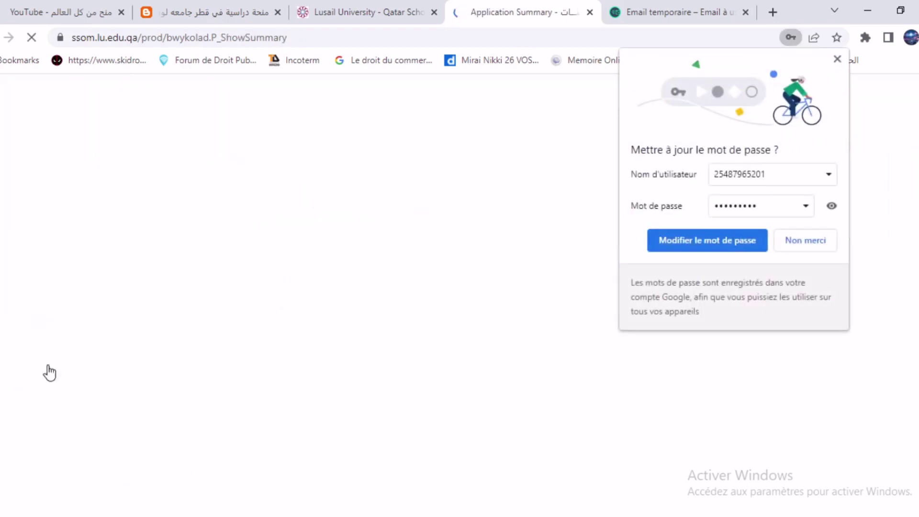
{"action": "left_click", "coordinate": [813, 239]}
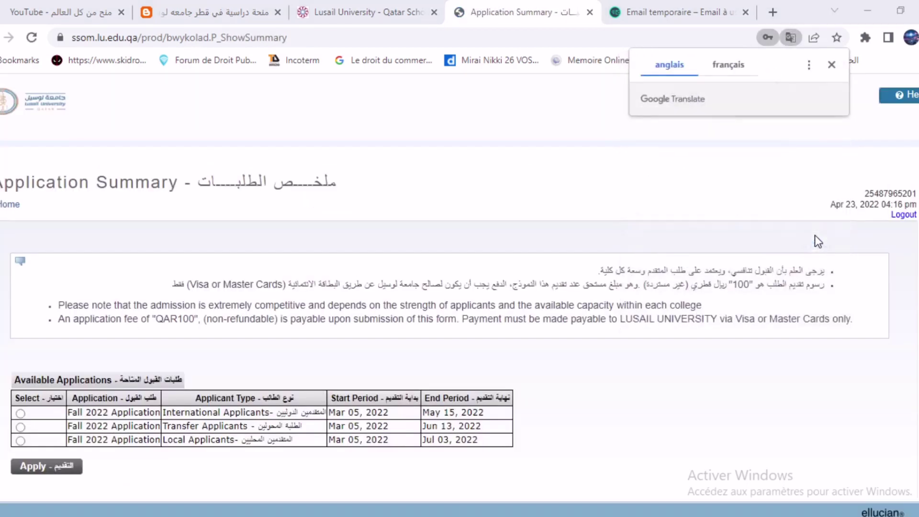
Choose the Fall 2022 Application for International Applicants and start applying.
{"action": "scroll", "coordinate": [619, 356], "scroll_direction": "down", "scroll_amount": 3}
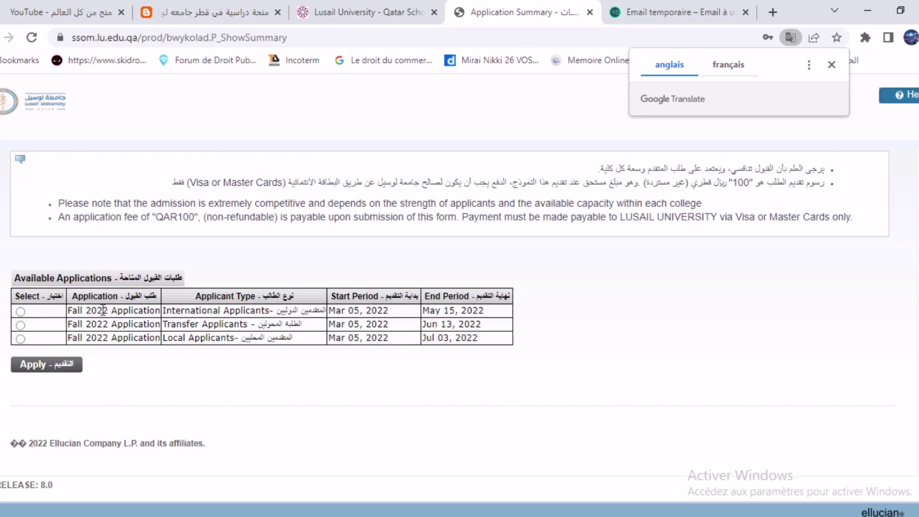
{"action": "left_click", "coordinate": [21, 311]}
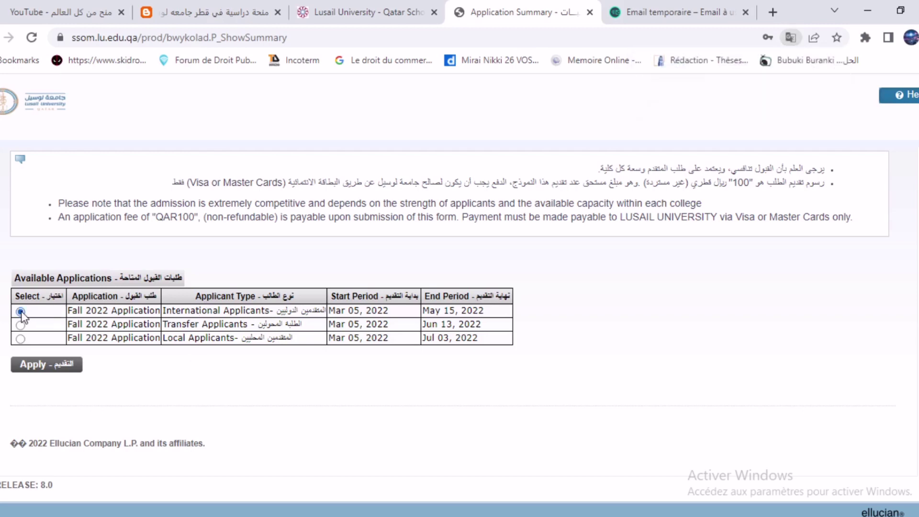
{"action": "left_click", "coordinate": [21, 311]}
{"action": "left_click", "coordinate": [42, 371]}
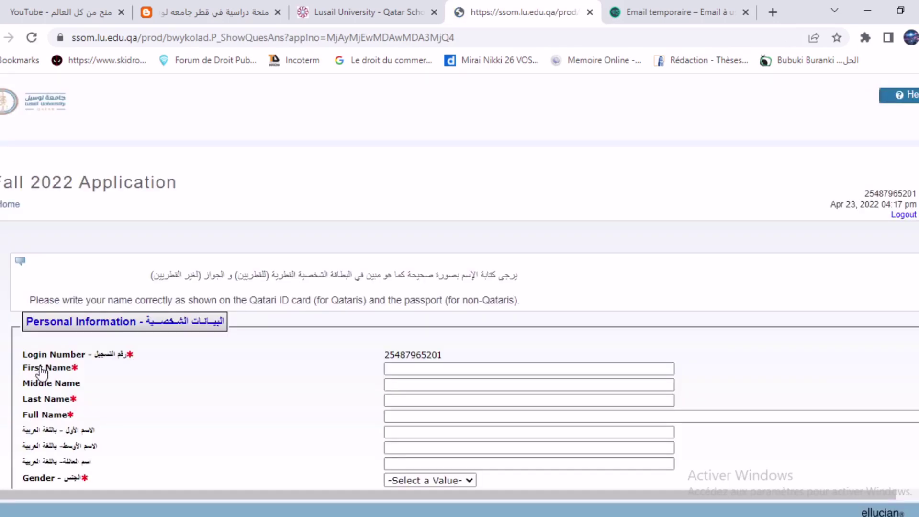
Set the Employment Status in the Personal Information section to Not Employee.
{"action": "scroll", "coordinate": [42, 371], "scroll_direction": "down", "scroll_amount": 1}
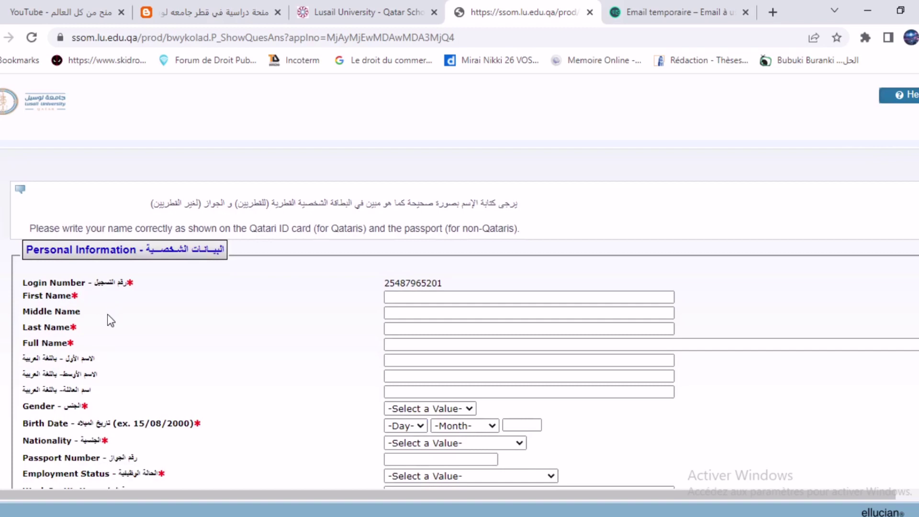
{"action": "scroll", "coordinate": [107, 317], "scroll_direction": "down", "scroll_amount": 2}
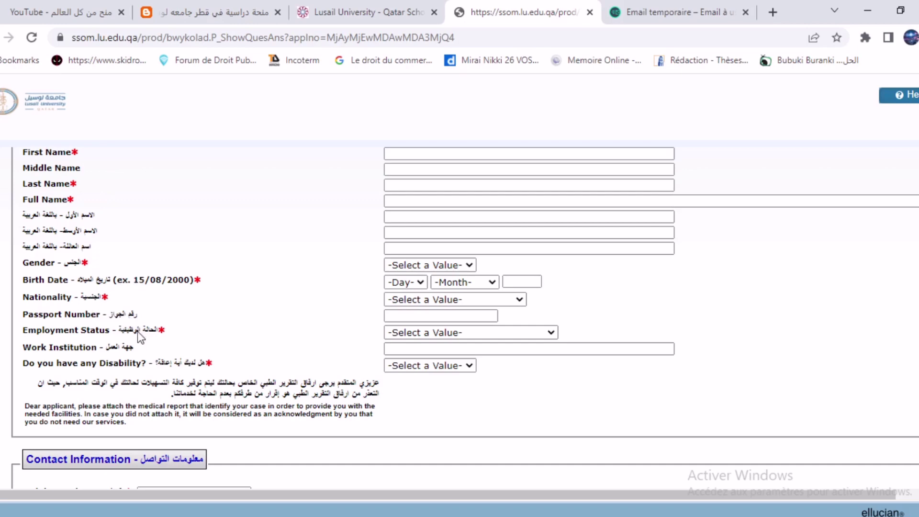
{"action": "left_click", "coordinate": [416, 334]}
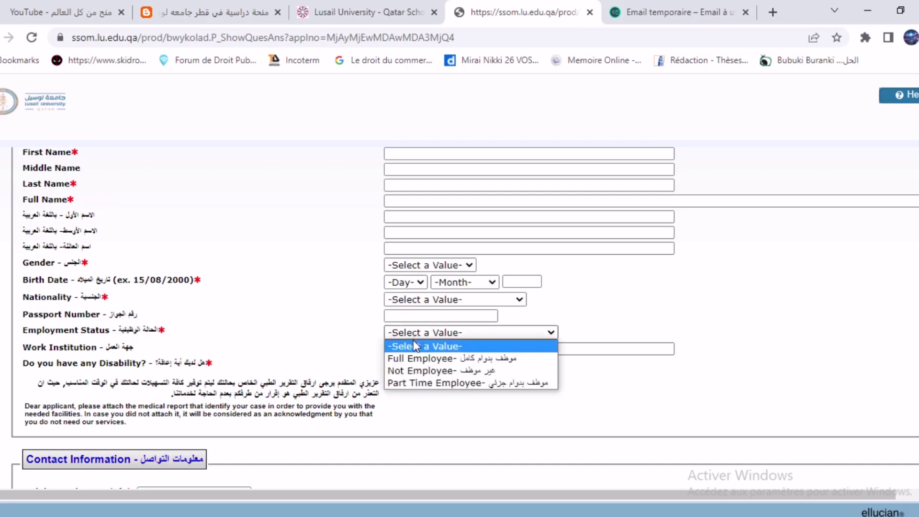
{"action": "left_click", "coordinate": [406, 369]}
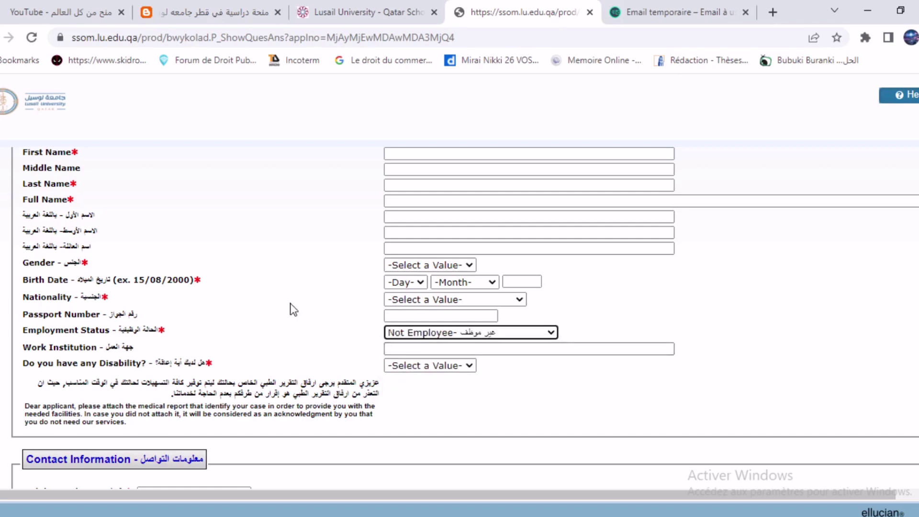
Review the fields required in the disability, Contact Information, Parent Information and High School Information parts of the application.
{"action": "scroll", "coordinate": [292, 309], "scroll_direction": "down", "scroll_amount": 2}
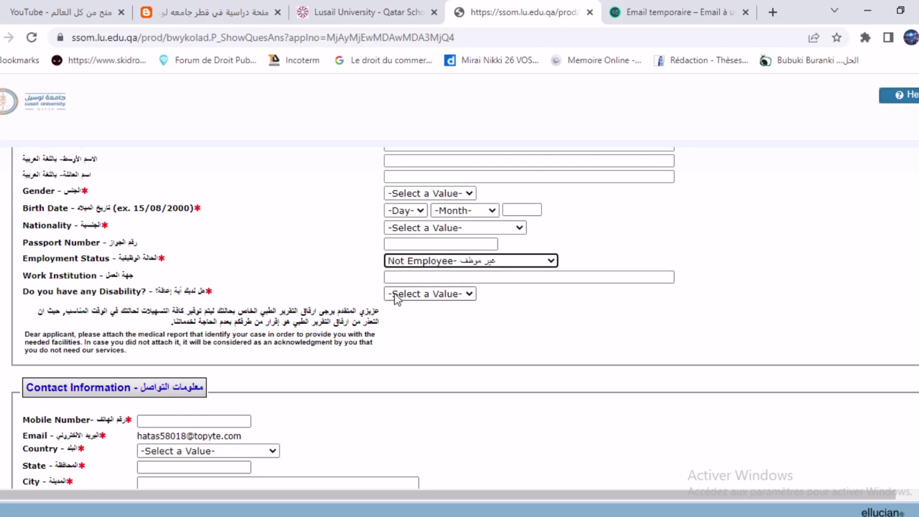
{"action": "scroll", "coordinate": [353, 303], "scroll_direction": "down", "scroll_amount": 5}
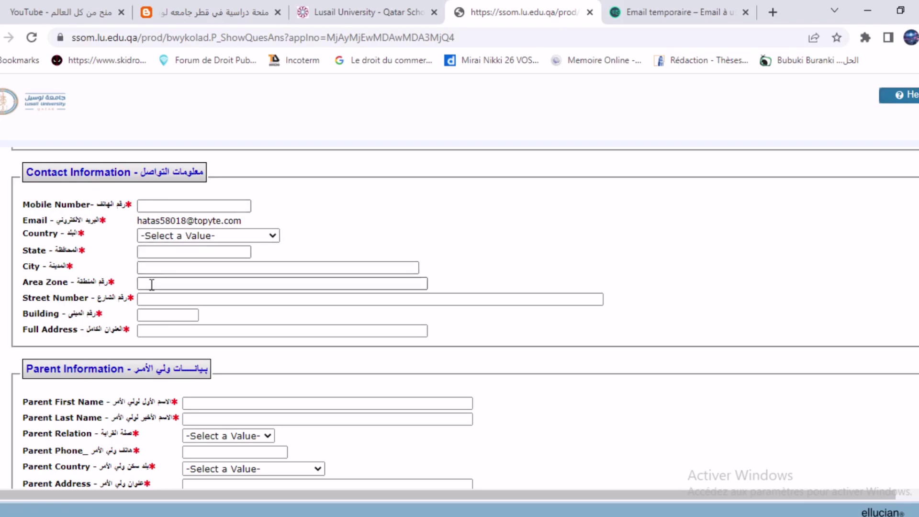
{"action": "scroll", "coordinate": [182, 295], "scroll_direction": "down", "scroll_amount": 6}
{"action": "scroll", "coordinate": [183, 302], "scroll_direction": "up", "scroll_amount": 3}
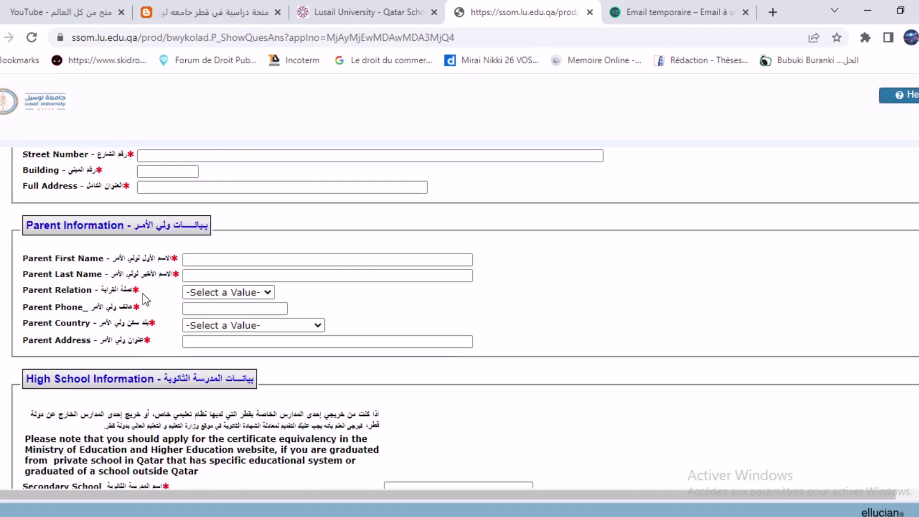
{"action": "scroll", "coordinate": [146, 299], "scroll_direction": "down", "scroll_amount": 5}
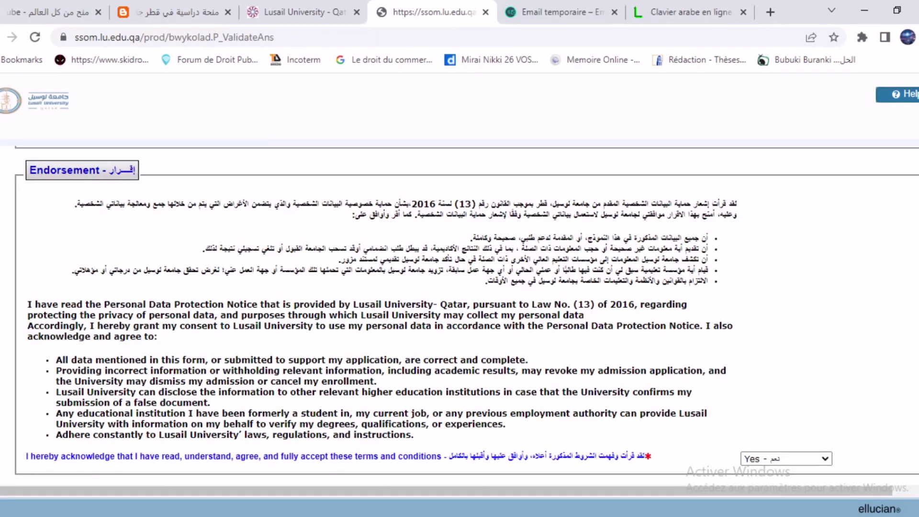
Select Yes for the acknowledgement of the terms and conditions in the Endorsement section.
{"action": "scroll", "coordinate": [186, 359], "scroll_direction": "down", "scroll_amount": 7}
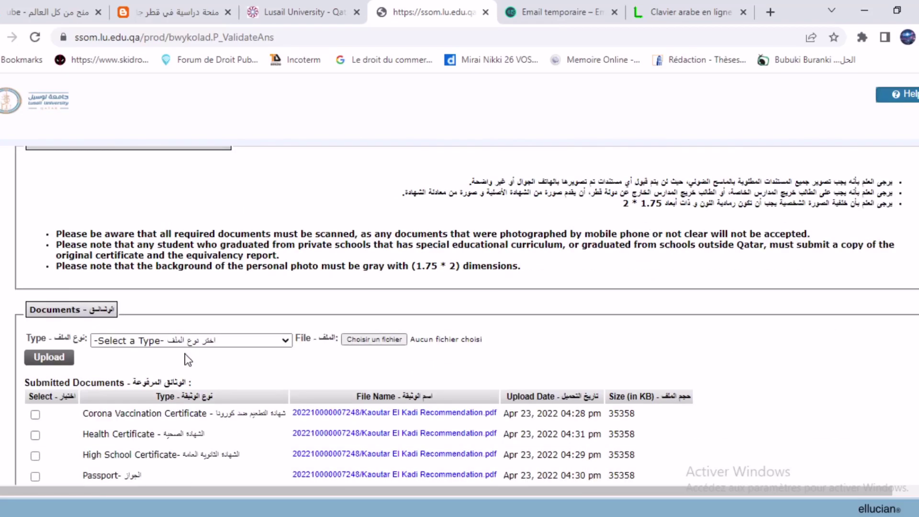
{"action": "scroll", "coordinate": [187, 360], "scroll_direction": "up", "scroll_amount": 7}
{"action": "scroll", "coordinate": [186, 360], "scroll_direction": "down", "scroll_amount": 1}
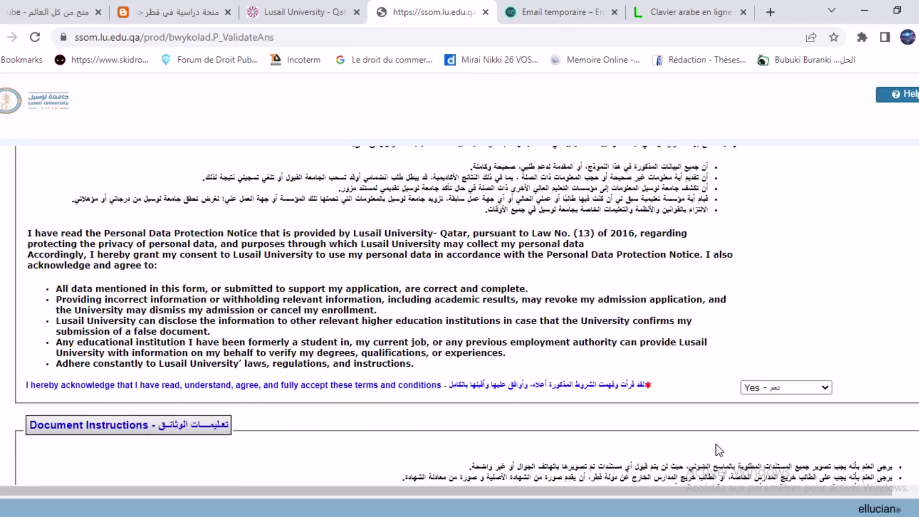
{"action": "left_click", "coordinate": [774, 389]}
{"action": "left_click", "coordinate": [774, 397]}
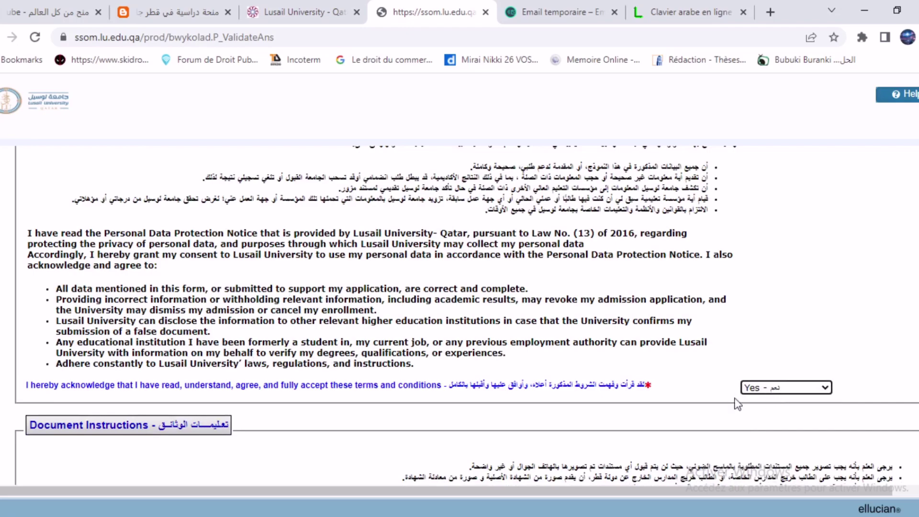
Check the submitted documents list at the end of the application and switch to the scholarship channel's videos page on YouTube.
{"action": "scroll", "coordinate": [727, 403], "scroll_direction": "down", "scroll_amount": 6}
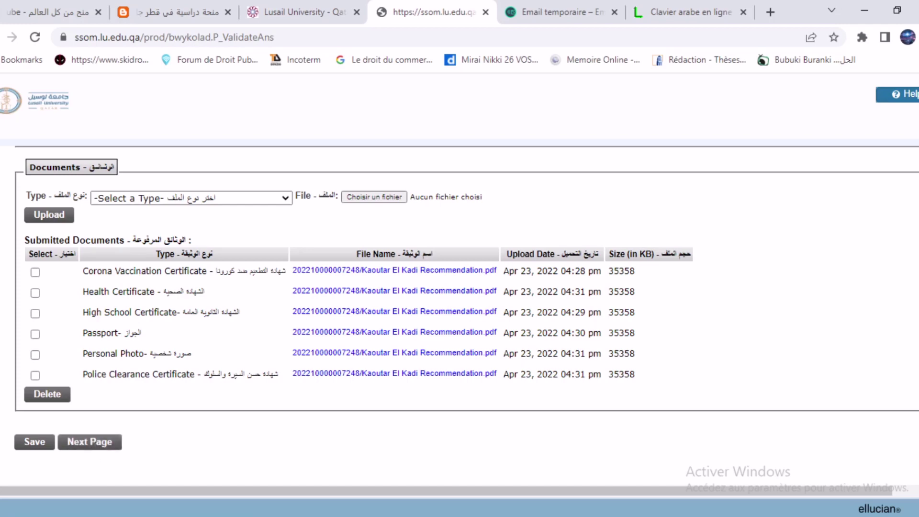
{"action": "left_click", "coordinate": [48, 4]}
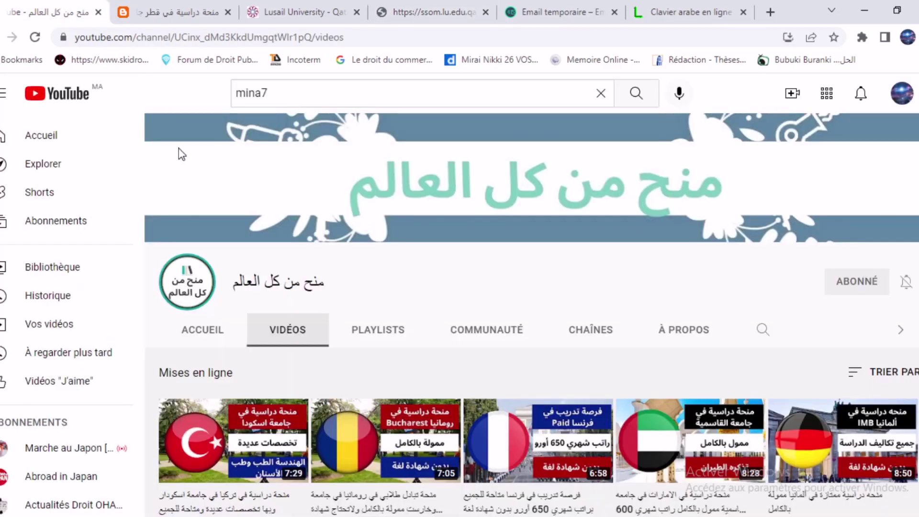